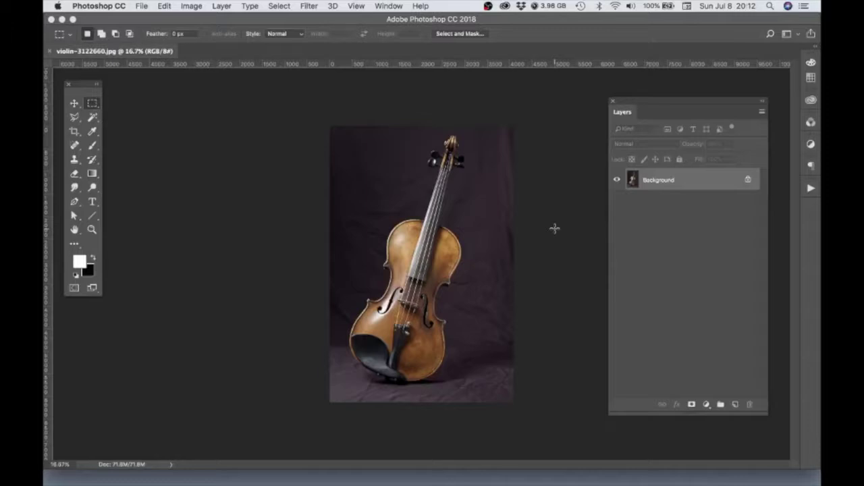
- Create a new 10 × 15 inch CMYK document at 72 pixels/inch with a black background
{"action": "left_click", "coordinate": [141, 6]}
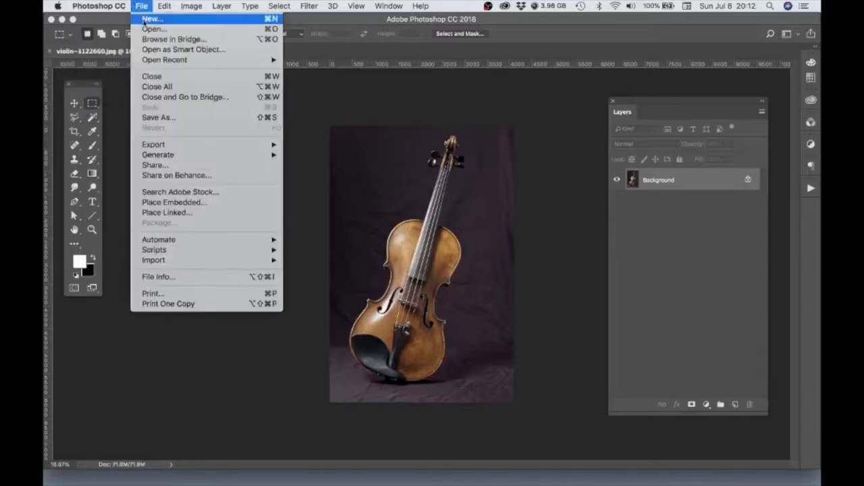
{"action": "left_click", "coordinate": [150, 19]}
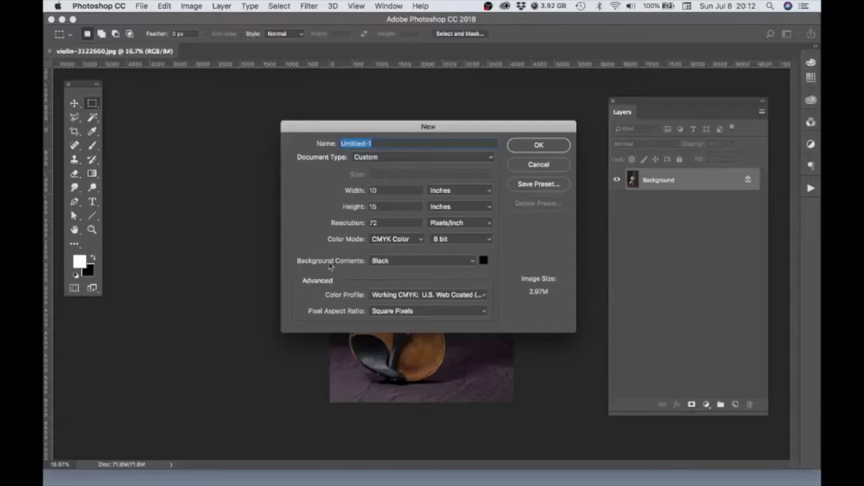
{"action": "left_click", "coordinate": [472, 264]}
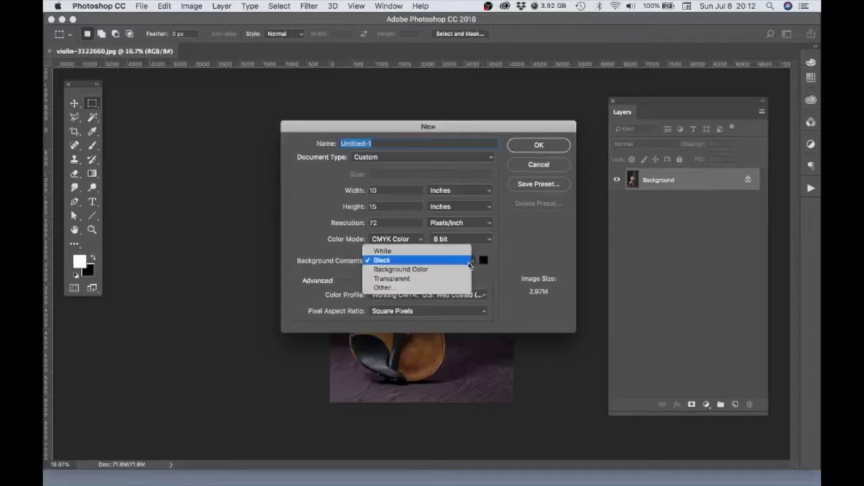
{"action": "left_click", "coordinate": [395, 261]}
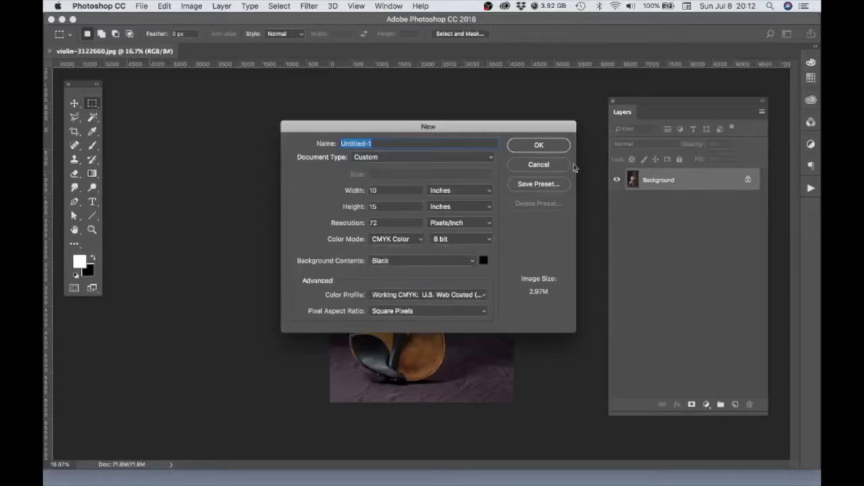
{"action": "left_click", "coordinate": [546, 145]}
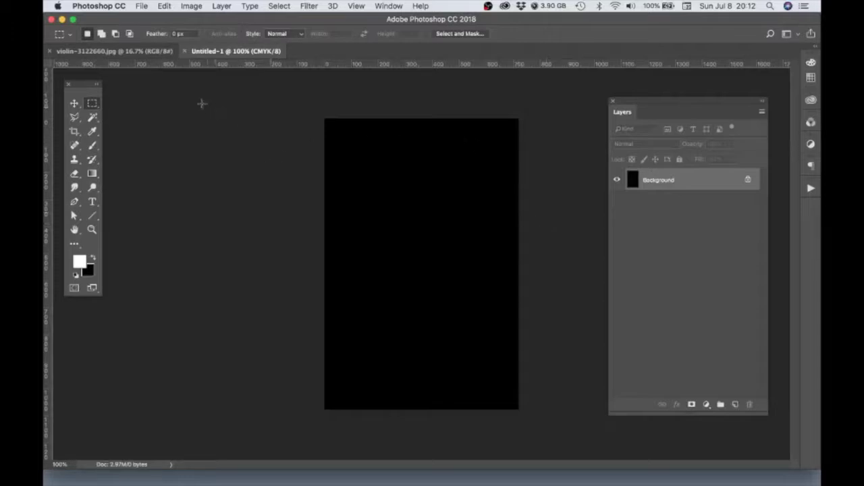
- Copy the violin photo from violin-3122660.jpg into the new black document as a layer
{"action": "left_click", "coordinate": [138, 53]}
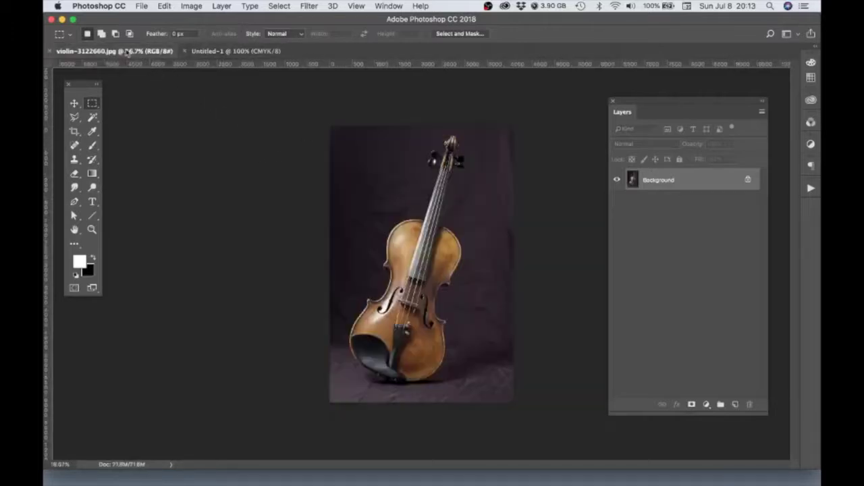
{"action": "left_click_drag", "start_coordinate": [123, 53], "coordinate": [474, 100]}
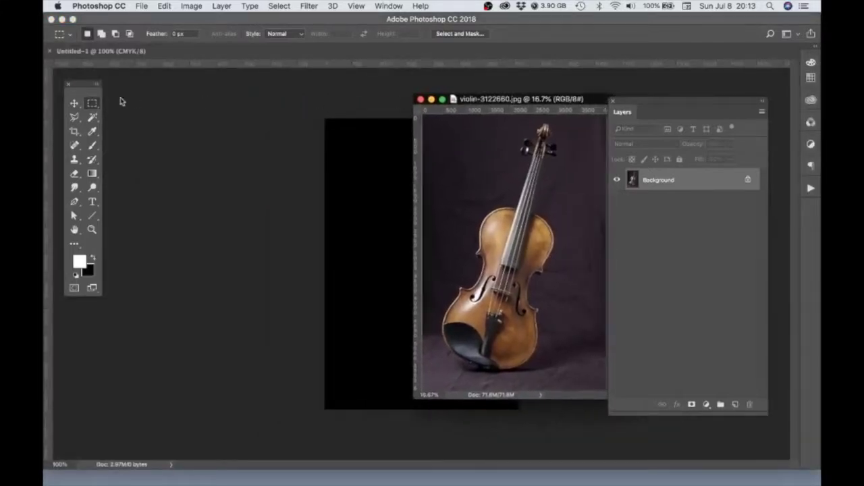
{"action": "left_click", "coordinate": [74, 102]}
{"action": "left_click_drag", "start_coordinate": [390, 187], "coordinate": [368, 186]}
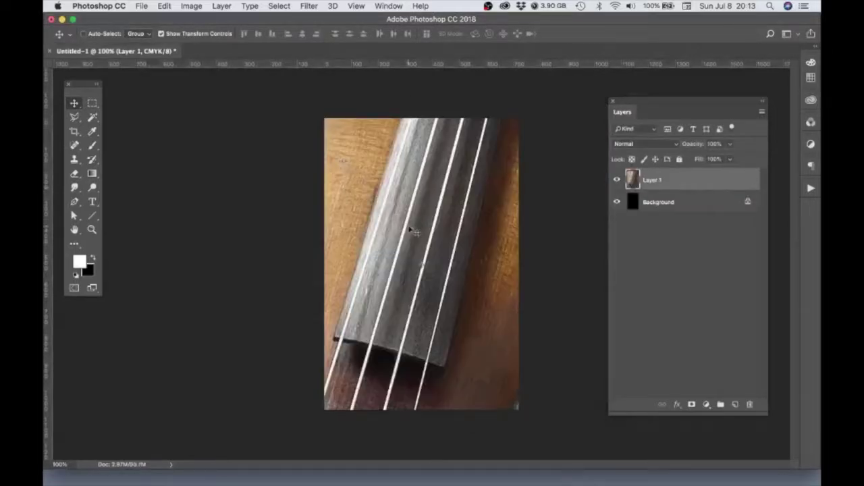
- Scale the violin photo layer down to about 18% so that it fits the canvas
{"action": "scroll", "coordinate": [410, 228], "scroll_direction": "down", "scroll_amount": 6}
{"action": "scroll", "coordinate": [435, 219], "scroll_direction": "down", "scroll_amount": 1}
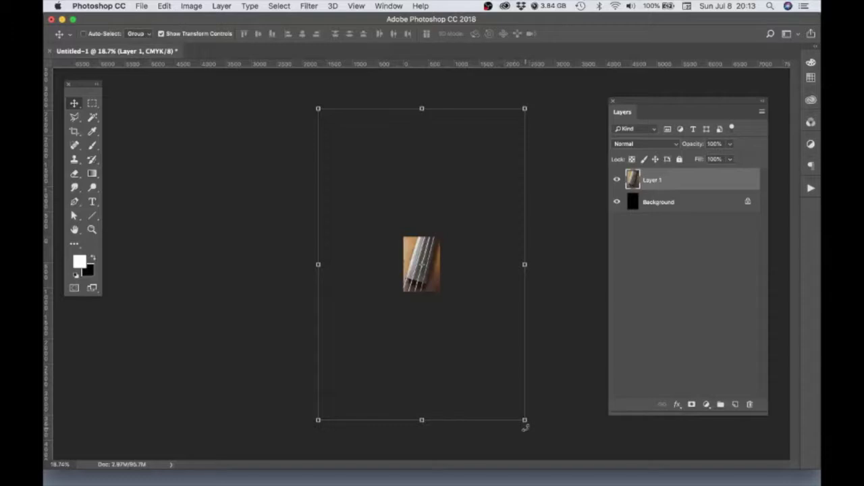
{"action": "left_click_drag", "start_coordinate": [524, 420], "coordinate": [450, 294]}
{"action": "scroll", "coordinate": [466, 293], "scroll_direction": "up", "scroll_amount": 4}
{"action": "scroll", "coordinate": [518, 295], "scroll_direction": "up", "scroll_amount": 3}
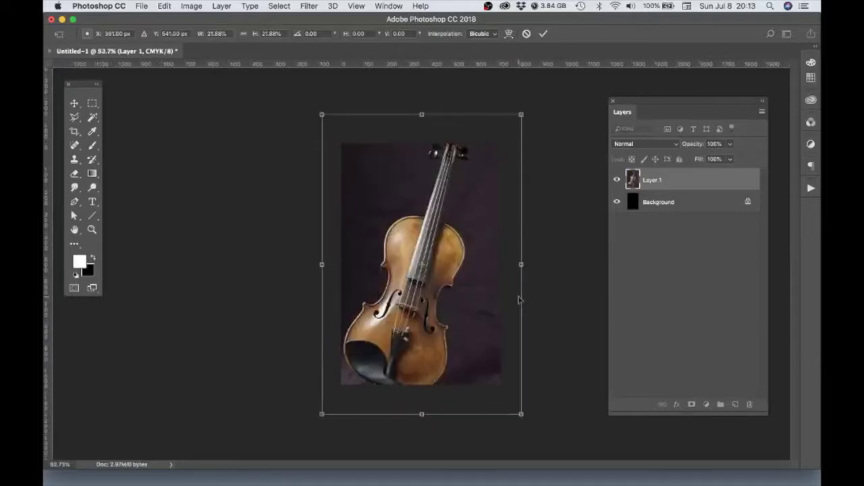
{"action": "left_click_drag", "start_coordinate": [522, 416], "coordinate": [508, 390]}
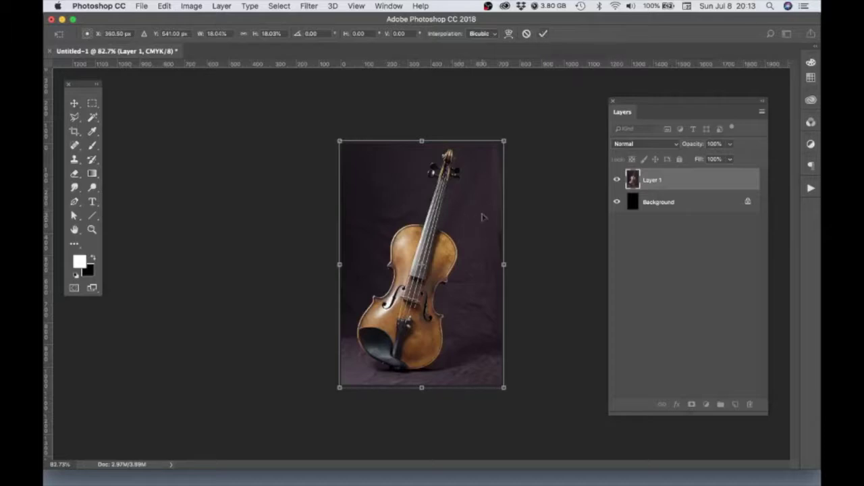
{"action": "key", "text": "Return"}
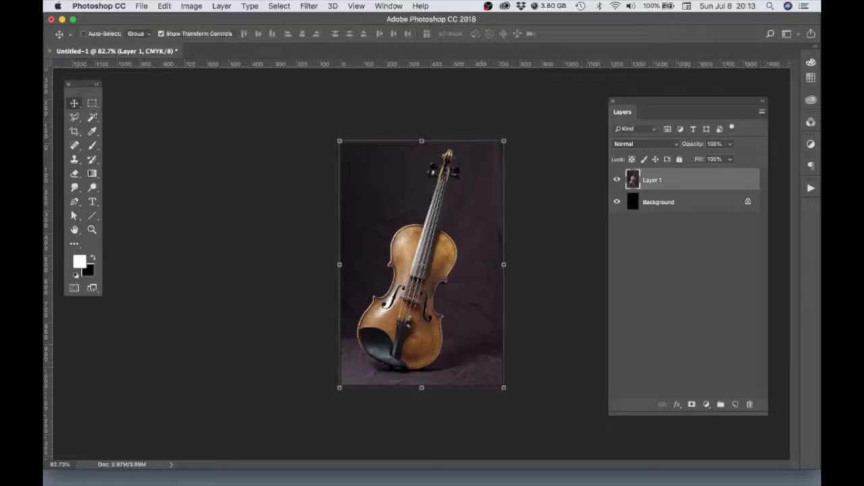
- Open MostlyMozart_Demo.psd and copy its Mostly, Mozart and Festival text layers over the upper part of the violin photo
{"action": "left_click_drag", "start_coordinate": [207, 483], "coordinate": [252, 84]}
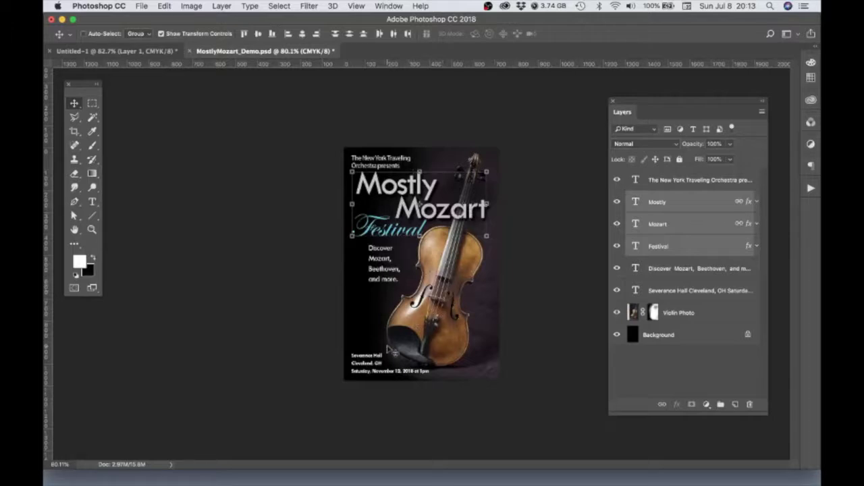
{"action": "left_click_drag", "start_coordinate": [235, 54], "coordinate": [234, 86]}
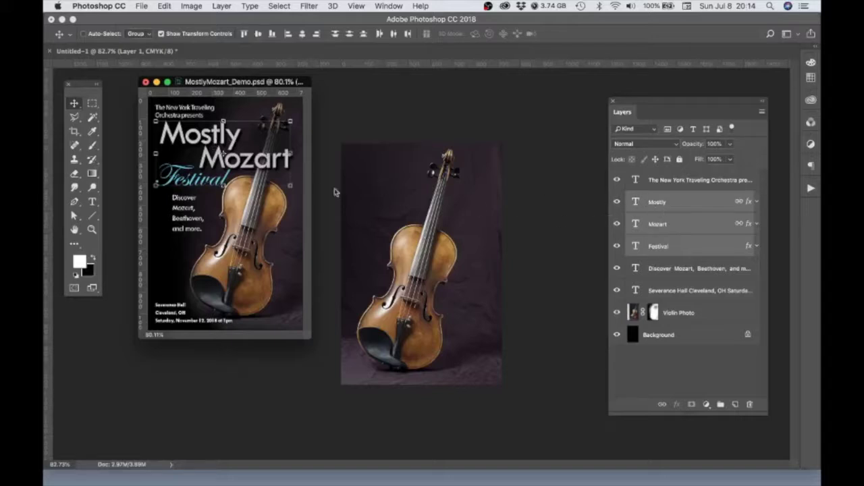
{"action": "left_click_drag", "start_coordinate": [217, 147], "coordinate": [419, 211]}
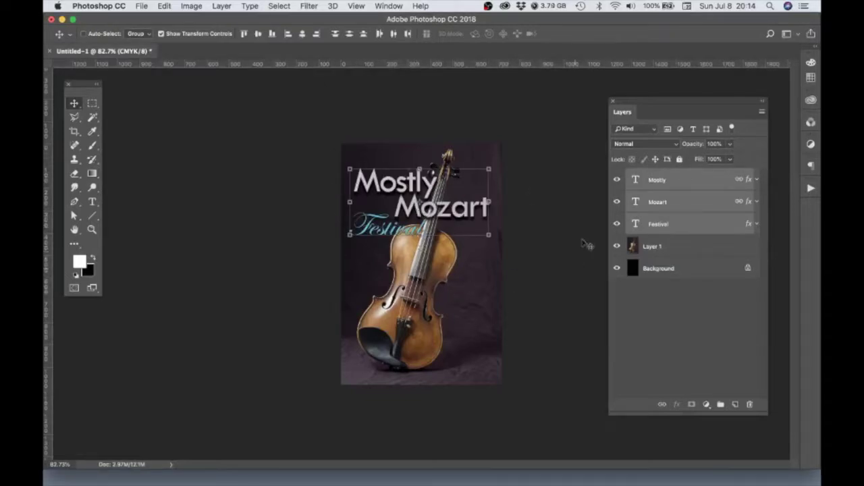
- Shift the violin photo layer right, exposing a black strip along the poster's left edge
{"action": "key", "text": "super+1"}
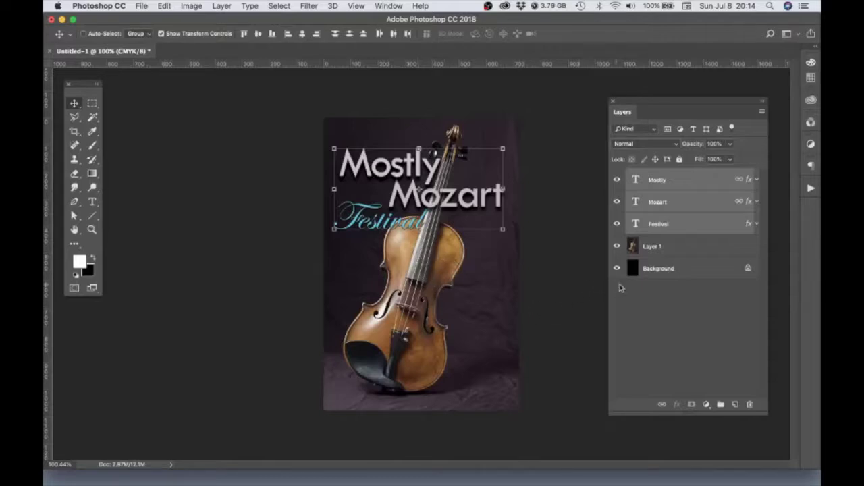
{"action": "left_click", "coordinate": [651, 247]}
{"action": "left_click_drag", "start_coordinate": [414, 313], "coordinate": [436, 314]}
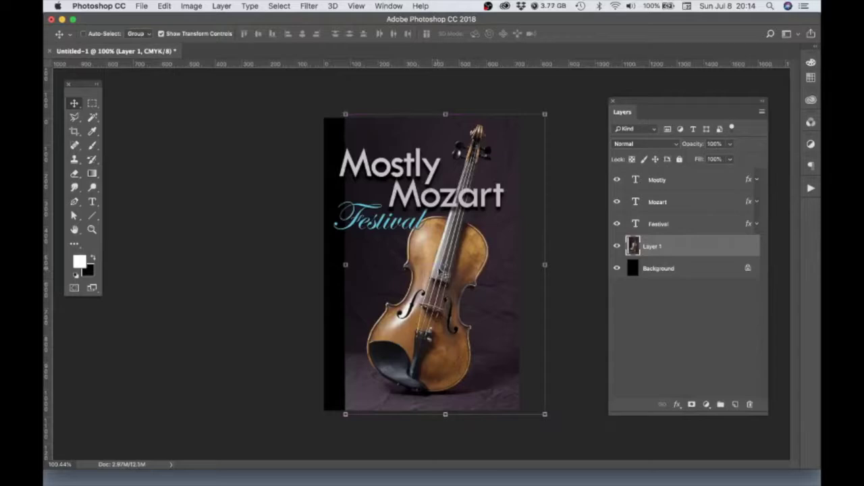
{"action": "left_click_drag", "start_coordinate": [432, 348], "coordinate": [446, 345]}
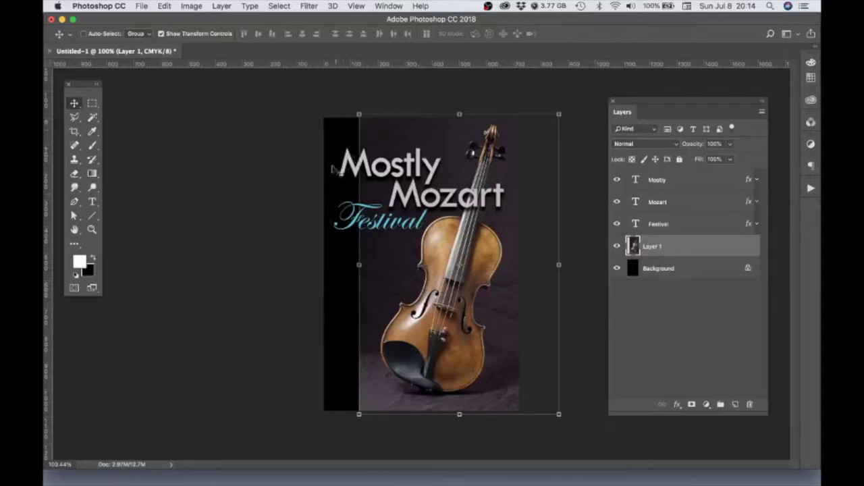
- Rename the photo layer as Violin
{"action": "left_click", "coordinate": [677, 329]}
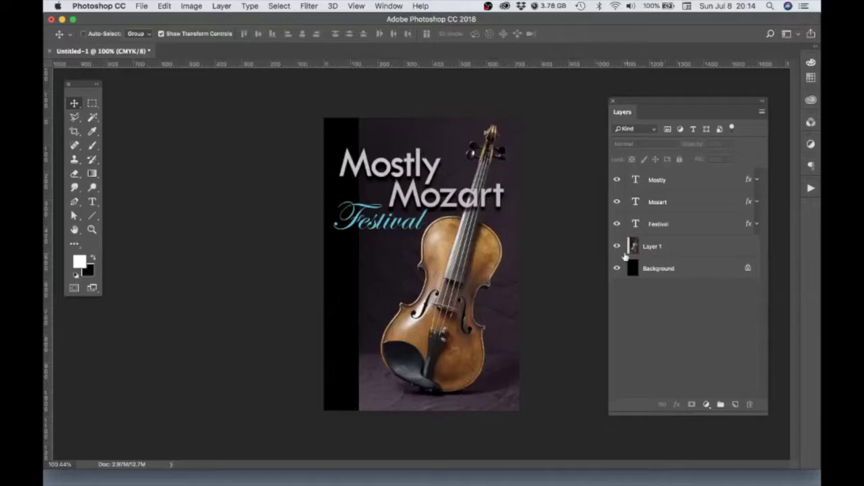
{"action": "left_click", "coordinate": [653, 249]}
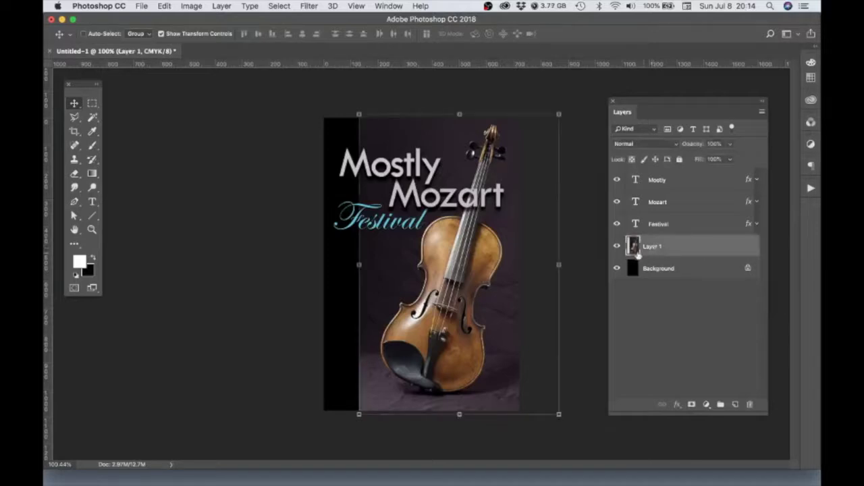
{"action": "double_click", "coordinate": [653, 248]}
{"action": "type", "text": "Violin"}
{"action": "key", "text": "Return"}
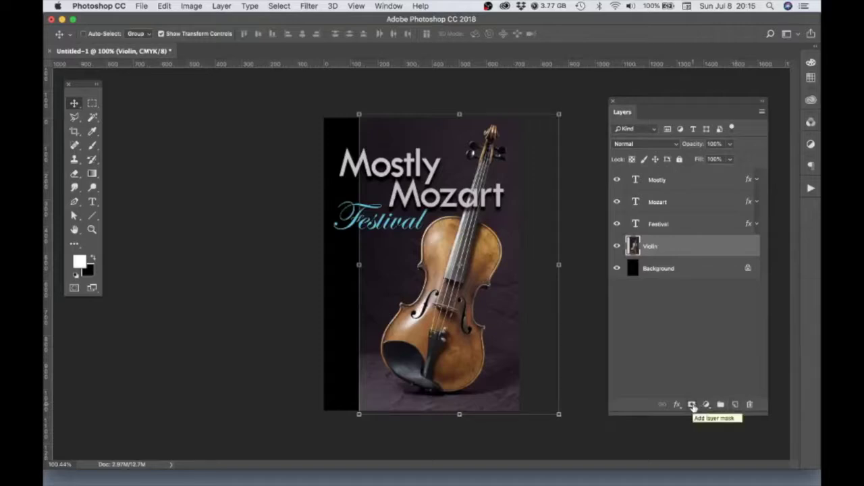
- Add a layer mask to the Violin layer and make the mask active for editing
{"action": "left_click", "coordinate": [693, 404]}
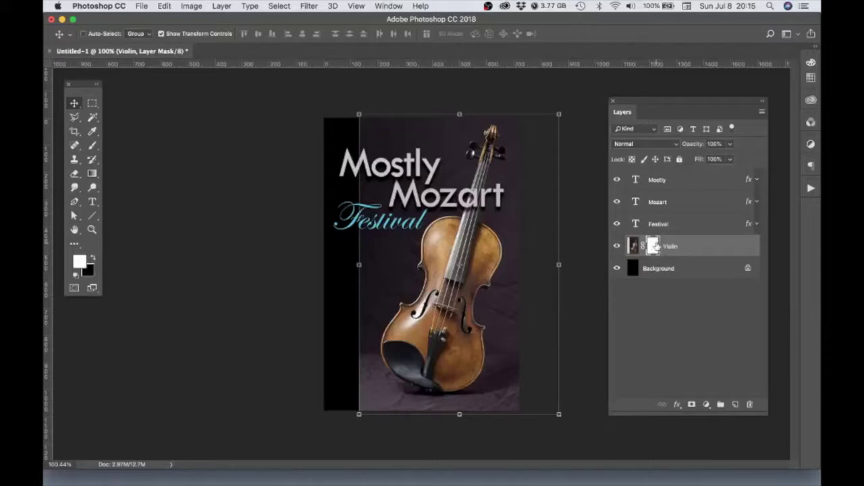
{"action": "left_click", "coordinate": [632, 247]}
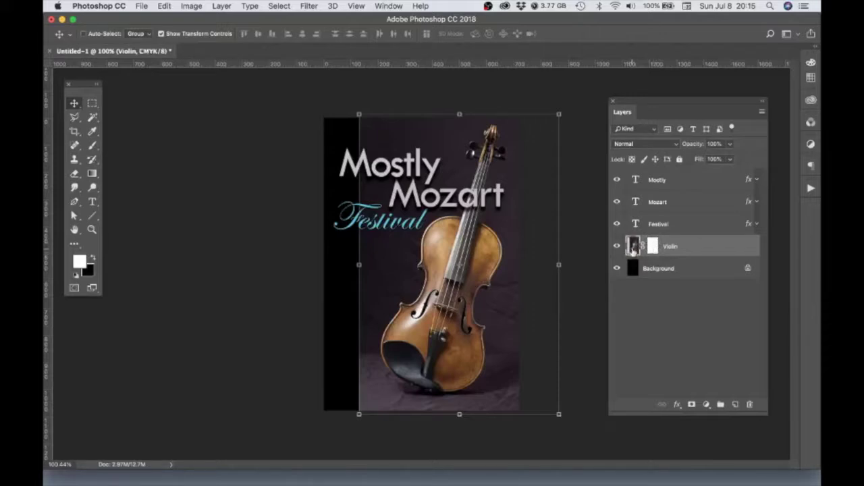
{"action": "left_click", "coordinate": [653, 247]}
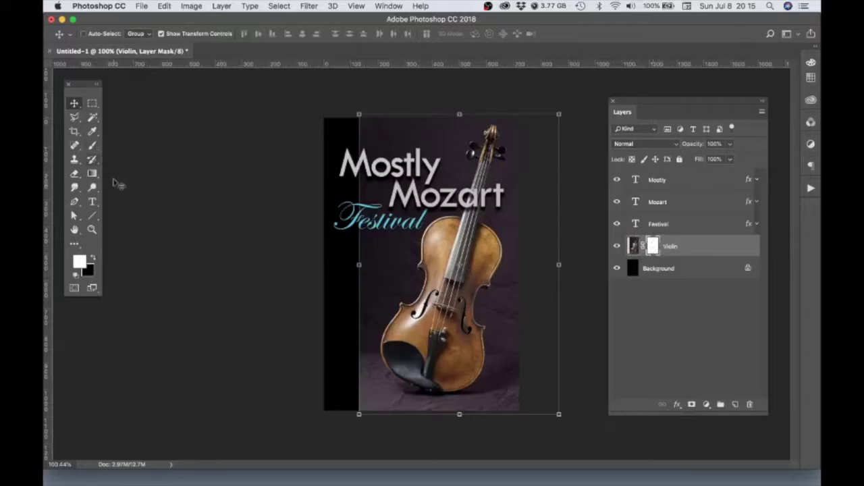
- Paint the Violin mask in black with a 250 px, 0% hardness brush to fade the photo's left side into the background
{"action": "left_click", "coordinate": [92, 146]}
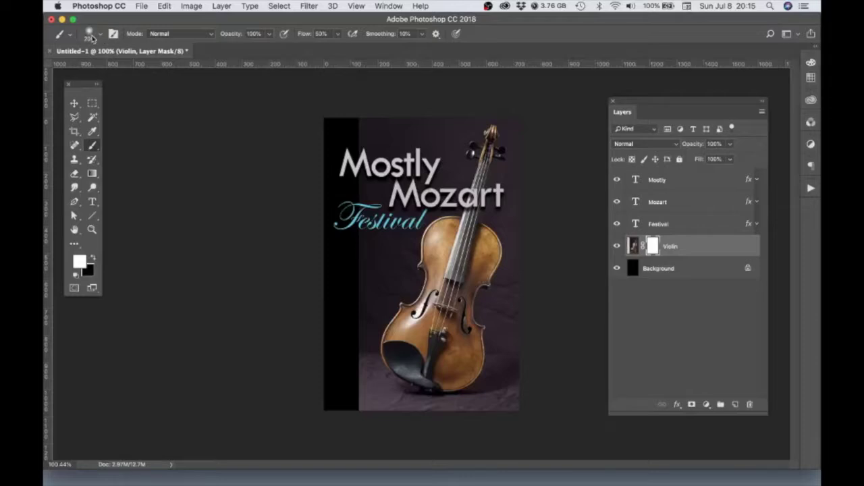
{"action": "left_click", "coordinate": [98, 35]}
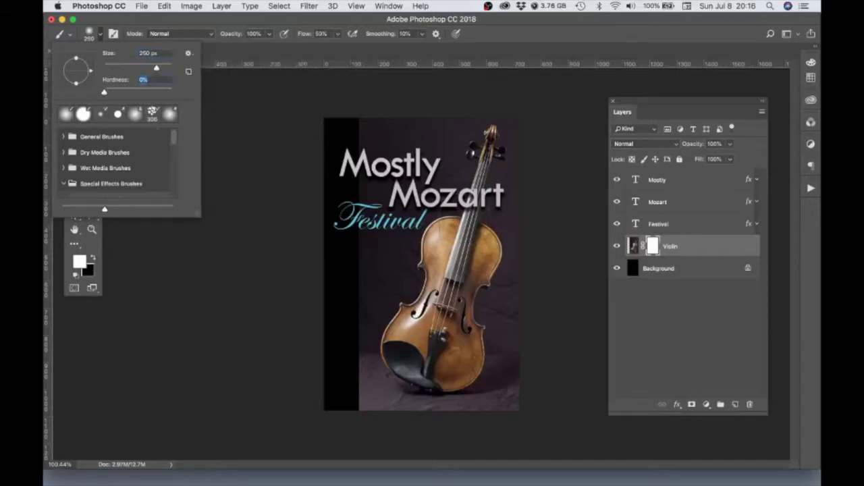
{"action": "left_click", "coordinate": [93, 254]}
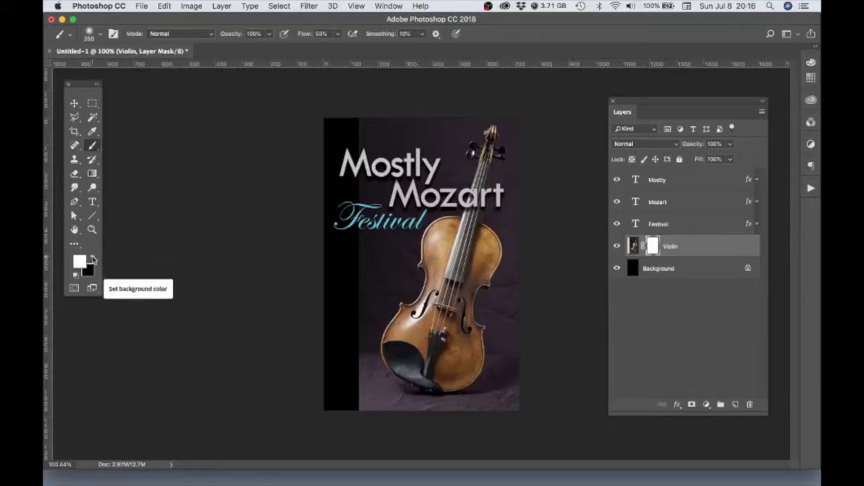
{"action": "left_click", "coordinate": [93, 260]}
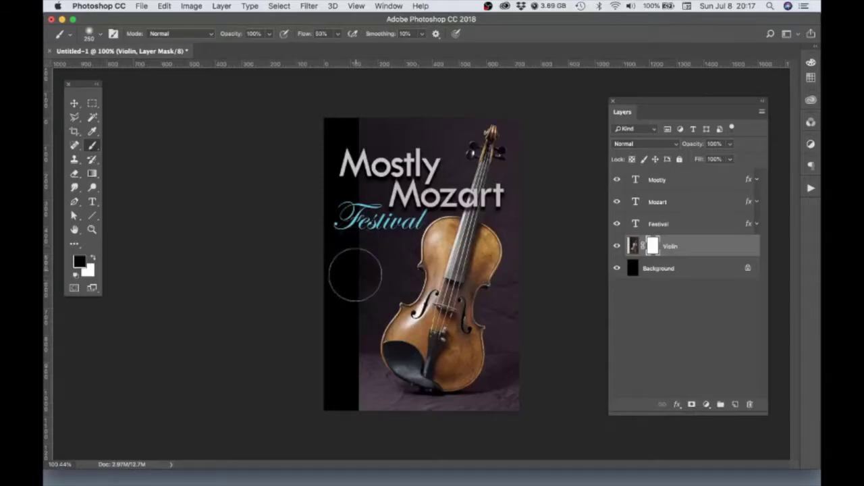
{"action": "mouse_move", "coordinate": [353, 257]}
{"action": "left_mouse_down"}
{"action": "mouse_move", "coordinate": [342, 344]}
{"action": "mouse_move", "coordinate": [339, 314]}
{"action": "mouse_move", "coordinate": [341, 384]}
{"action": "left_mouse_up"}
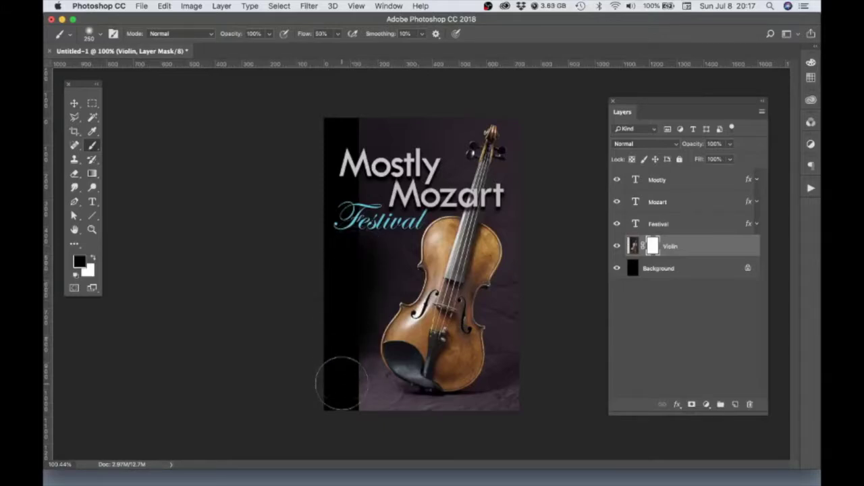
{"action": "mouse_move", "coordinate": [427, 453]}
{"action": "left_mouse_down"}
{"action": "mouse_move", "coordinate": [308, 361]}
{"action": "mouse_move", "coordinate": [377, 421]}
{"action": "mouse_move", "coordinate": [318, 371]}
{"action": "mouse_move", "coordinate": [357, 443]}
{"action": "mouse_move", "coordinate": [321, 284]}
{"action": "mouse_move", "coordinate": [349, 111]}
{"action": "mouse_move", "coordinate": [324, 299]}
{"action": "mouse_move", "coordinate": [331, 112]}
{"action": "mouse_move", "coordinate": [396, 102]}
{"action": "mouse_move", "coordinate": [343, 156]}
{"action": "mouse_move", "coordinate": [454, 72]}
{"action": "mouse_move", "coordinate": [315, 182]}
{"action": "mouse_move", "coordinate": [451, 97]}
{"action": "mouse_move", "coordinate": [353, 185]}
{"action": "mouse_move", "coordinate": [394, 204]}
{"action": "mouse_move", "coordinate": [344, 160]}
{"action": "mouse_move", "coordinate": [228, 435]}
{"action": "mouse_move", "coordinate": [240, 440]}
{"action": "left_mouse_up"}
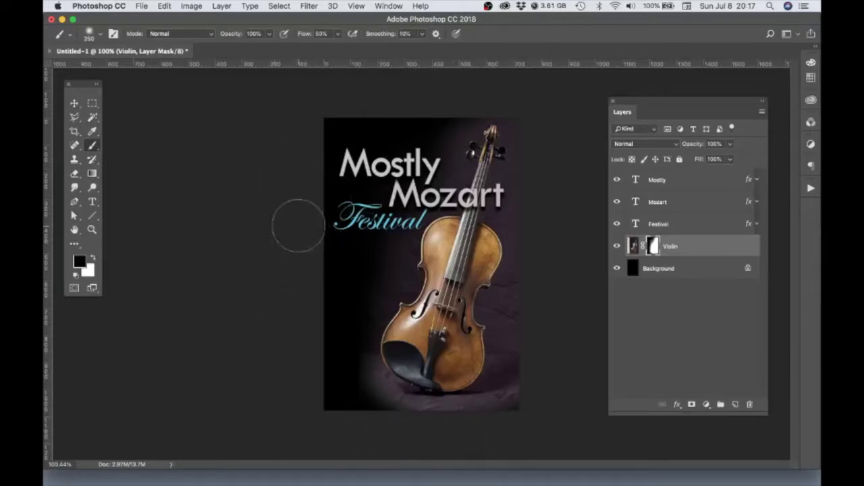
- Reduce the brush to 200 px and mask the photo's backdrop around the end of the word Mozart
{"action": "scroll", "coordinate": [549, 234], "scroll_direction": "up", "scroll_amount": 1}
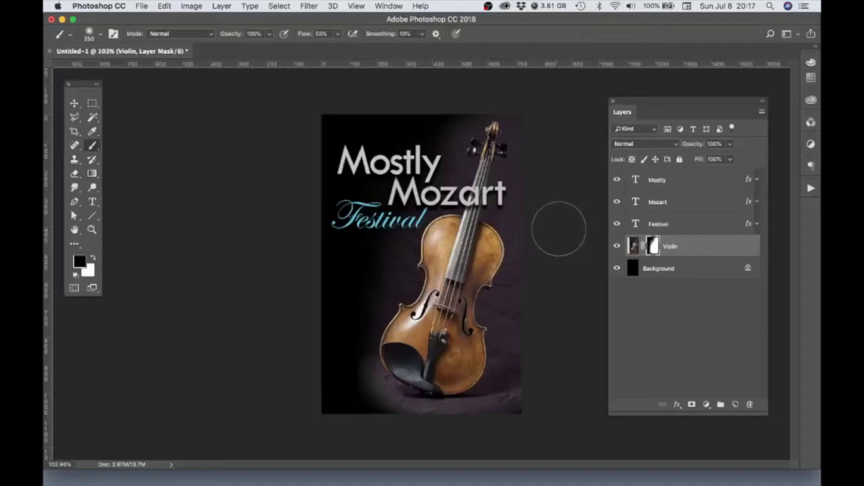
{"action": "scroll", "coordinate": [545, 193], "scroll_direction": "up", "scroll_amount": 2}
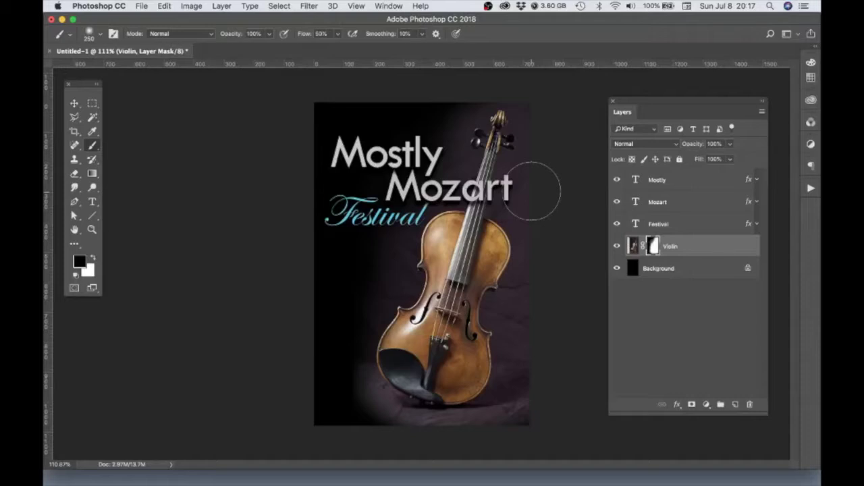
{"action": "key", "text": "bracketleft"}
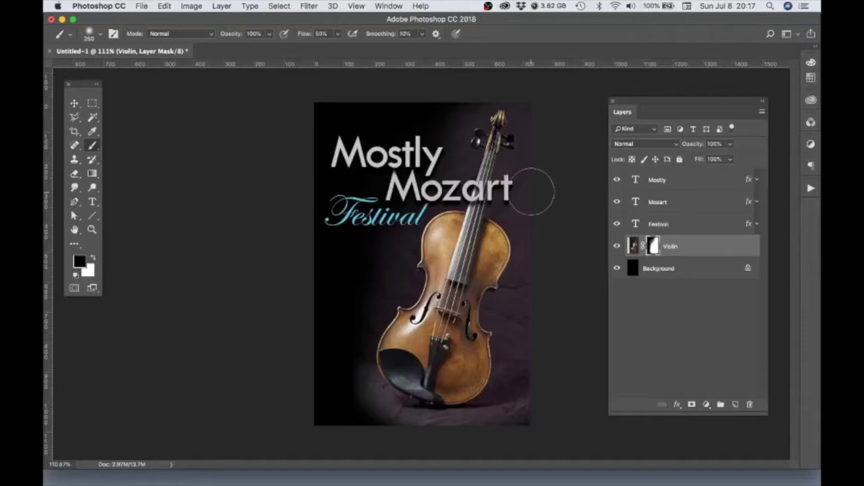
{"action": "key", "text": "bracketright"}
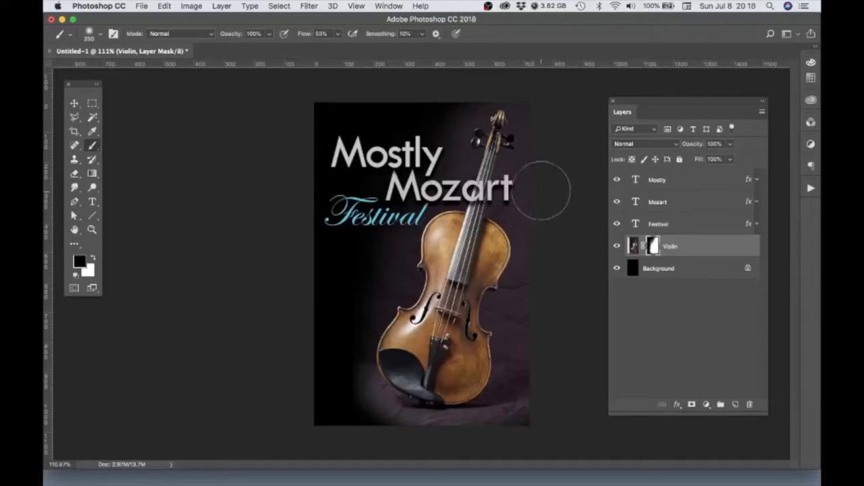
{"action": "key", "text": "bracketleft"}
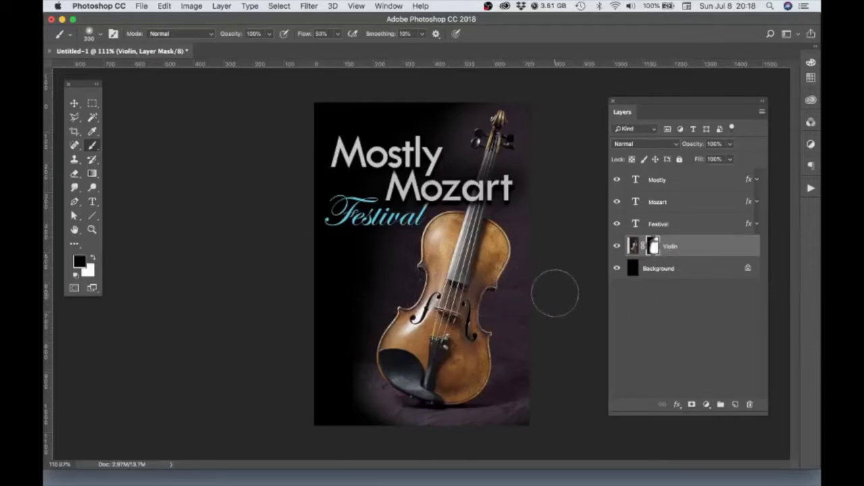
- Disable the Violin layer's mask to compare the unmasked photo with the blended version, and re-enable the mask
{"action": "right_click", "coordinate": [654, 250]}
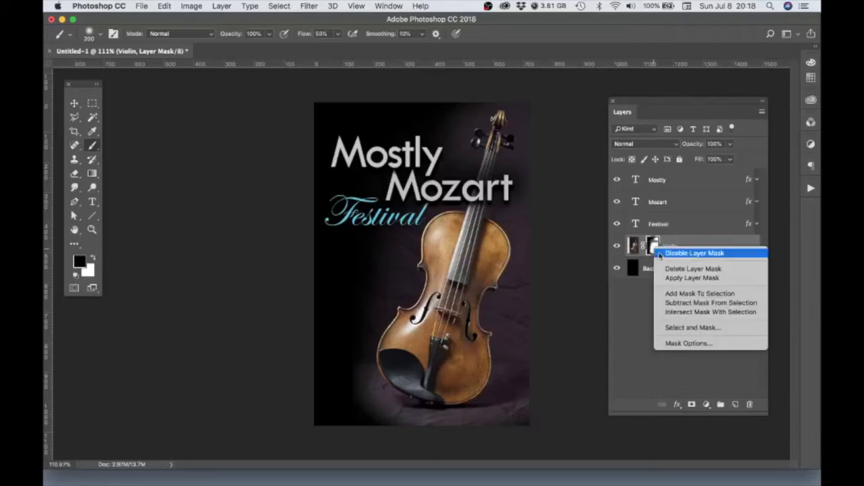
{"action": "left_click", "coordinate": [674, 255]}
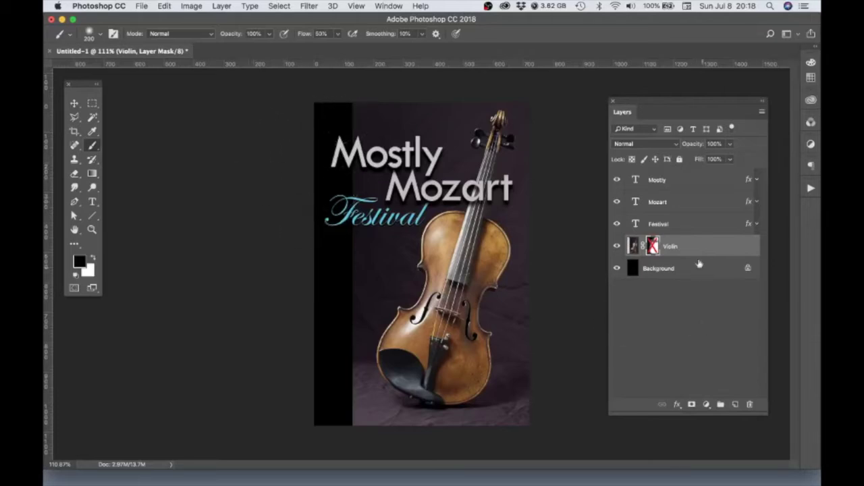
{"action": "right_click", "coordinate": [652, 245]}
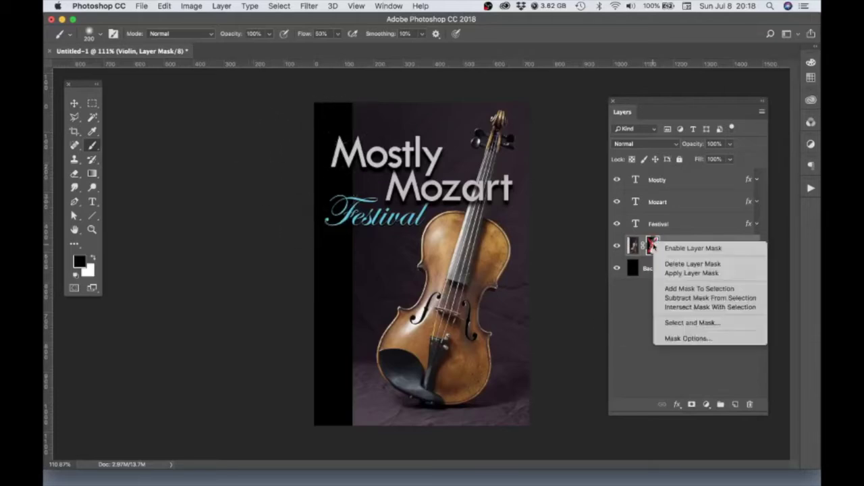
{"action": "left_click", "coordinate": [688, 250]}
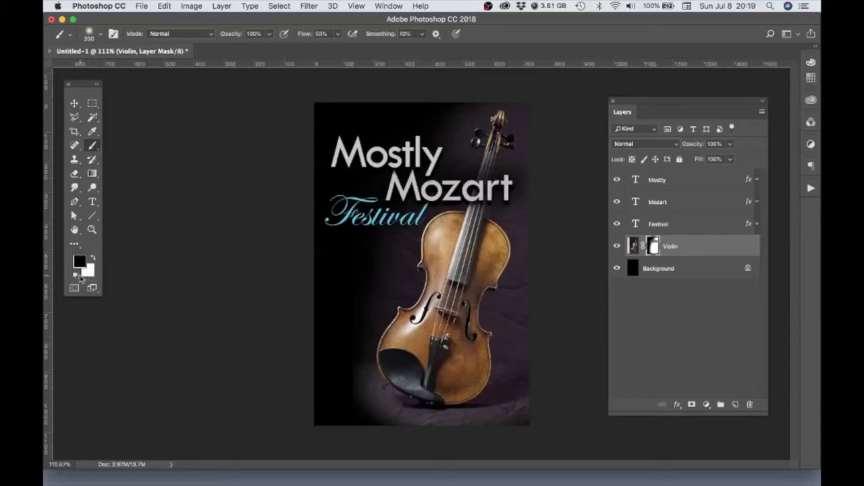
- Try painting the Violin mask in white to restore the photo's hidden left side, and undo the painting
{"action": "left_click", "coordinate": [94, 260]}
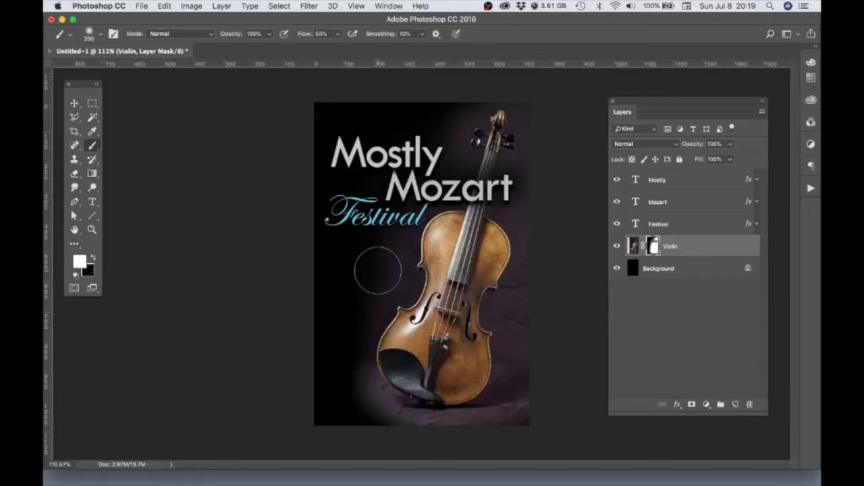
{"action": "mouse_move", "coordinate": [371, 132]}
{"action": "left_mouse_down"}
{"action": "mouse_move", "coordinate": [388, 100]}
{"action": "mouse_move", "coordinate": [347, 357]}
{"action": "mouse_move", "coordinate": [358, 124]}
{"action": "mouse_move", "coordinate": [341, 384]}
{"action": "mouse_move", "coordinate": [403, 107]}
{"action": "left_mouse_up"}
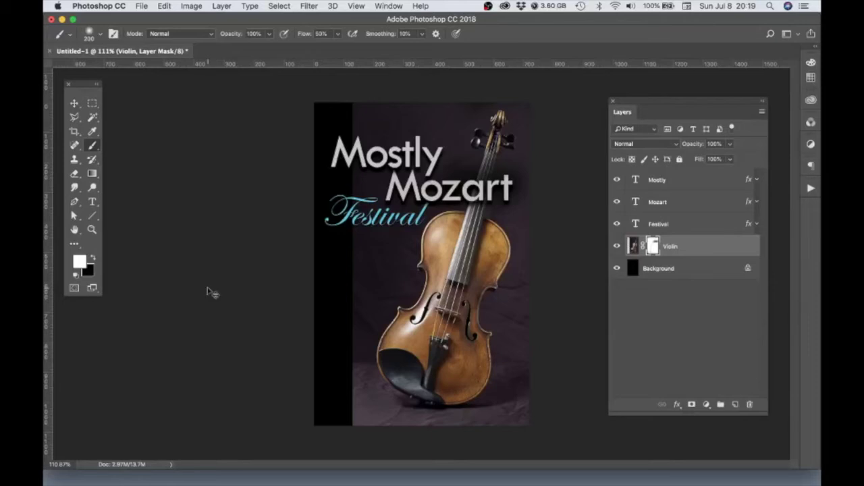
{"action": "key", "text": "super+z"}
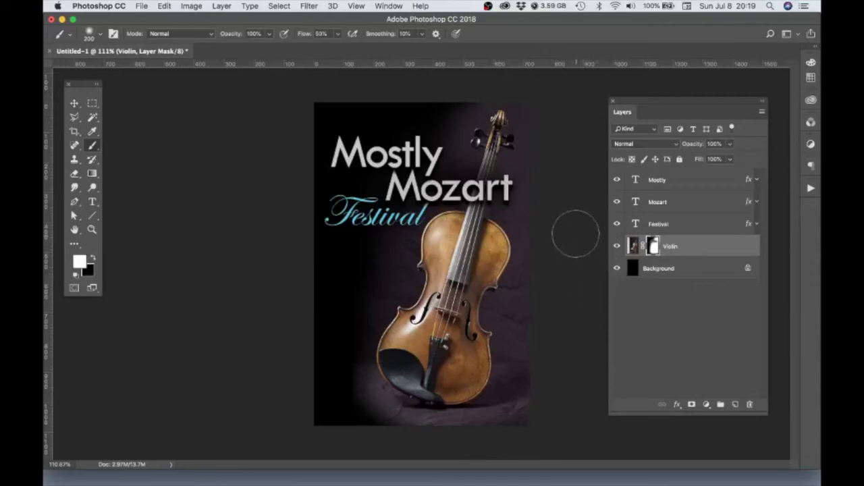
- Enlarge the brush to 500 px for painting on the Violin mask
{"action": "key", "text": "bracketright"}
{"action": "key", "text": "bracketright"}
{"action": "key", "text": "bracketright"}
{"action": "key", "text": "bracketright"}
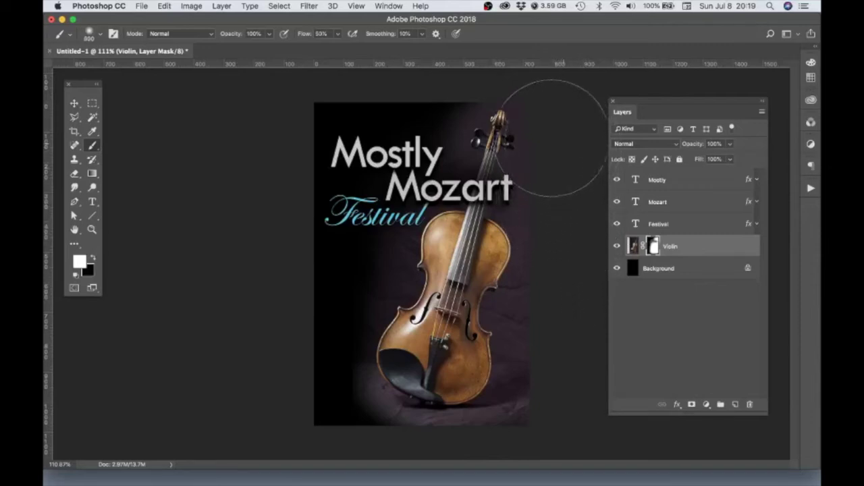